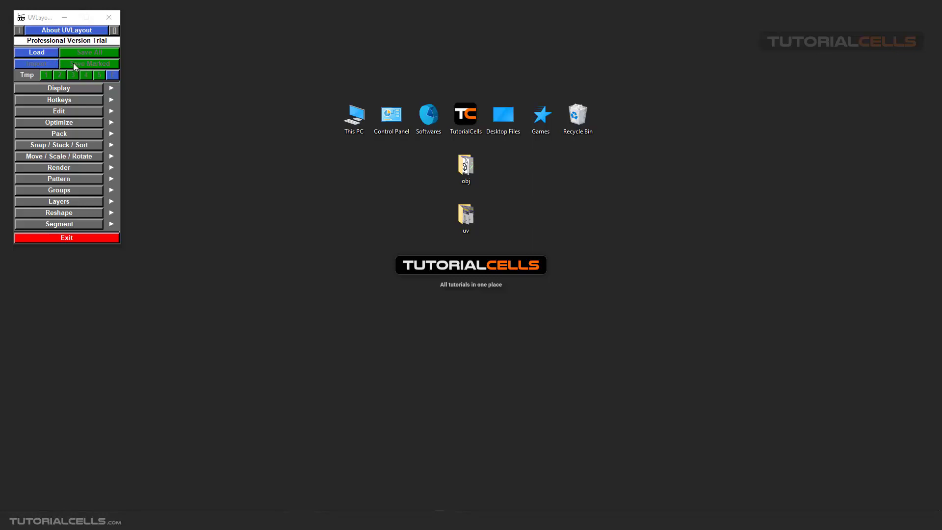
Step: Set the model loading directory to the desktop's obj folder, checking that folder's contents in File Explorer
left_click(48, 55)
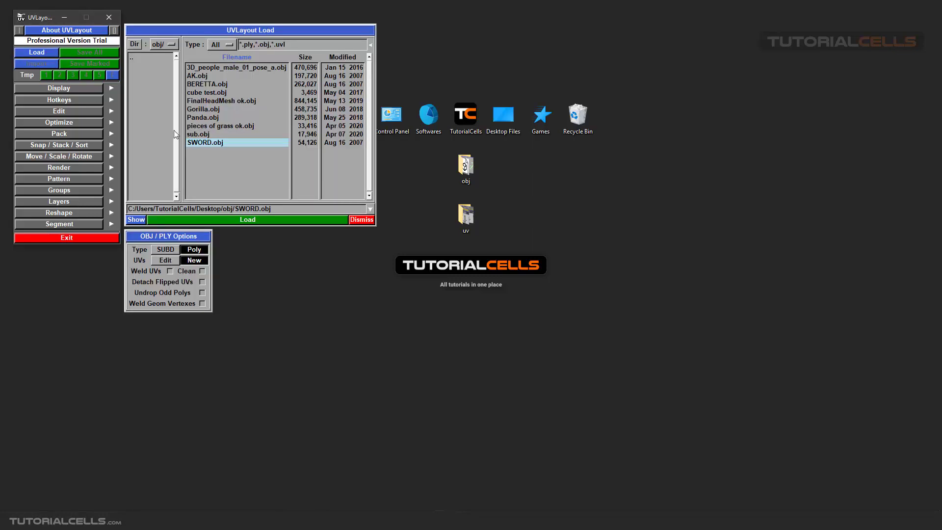
left_click(134, 44)
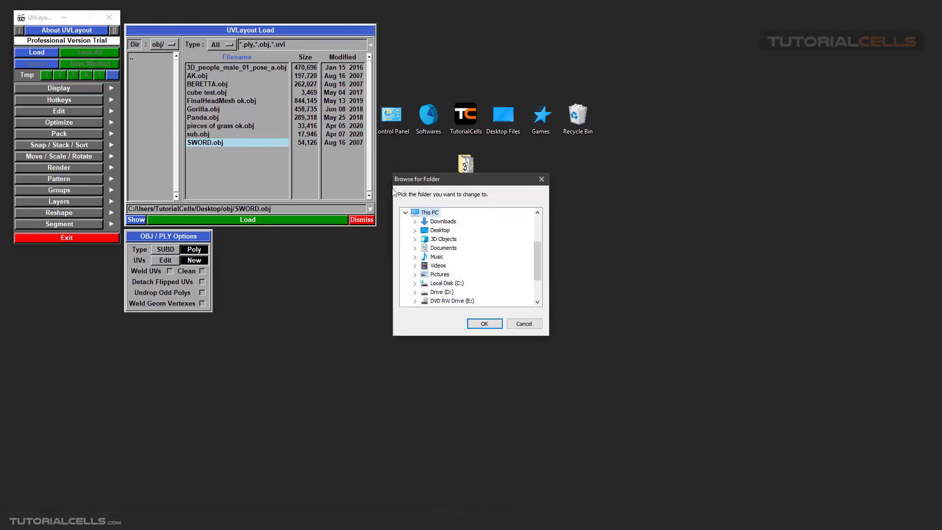
left_click_drag(435, 180, 436, 219)
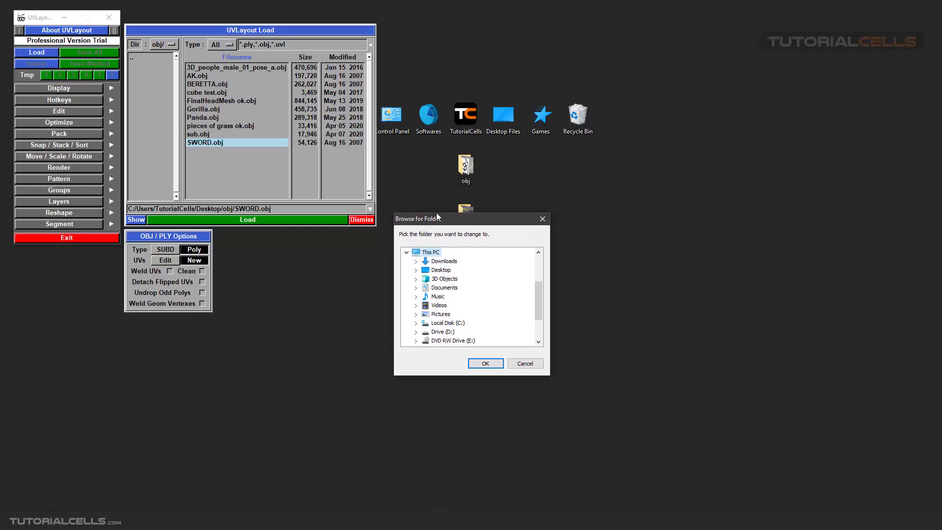
double_click(466, 166)
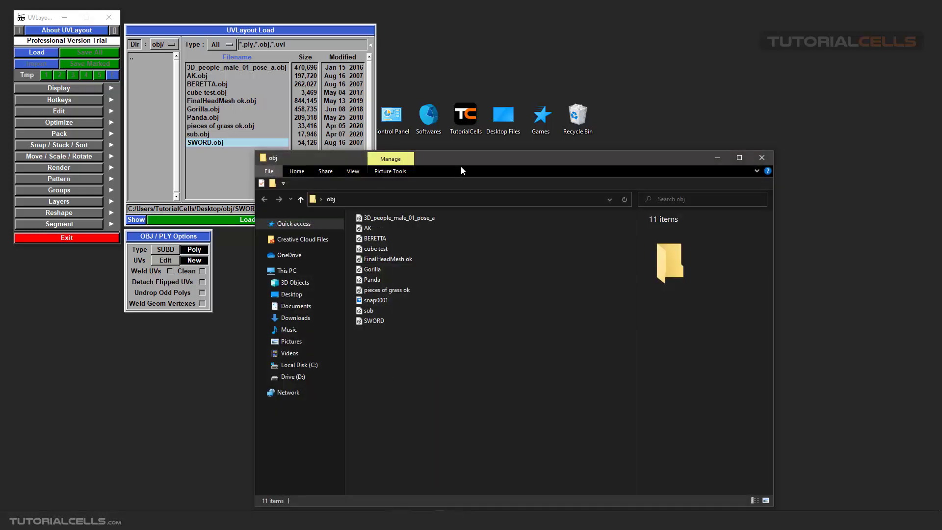
left_click_drag(462, 167, 465, 131)
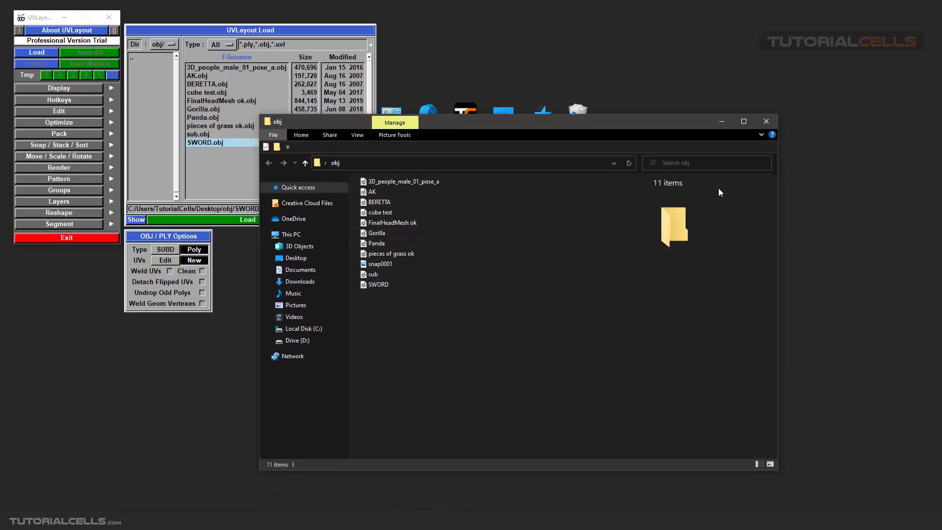
left_click(767, 122)
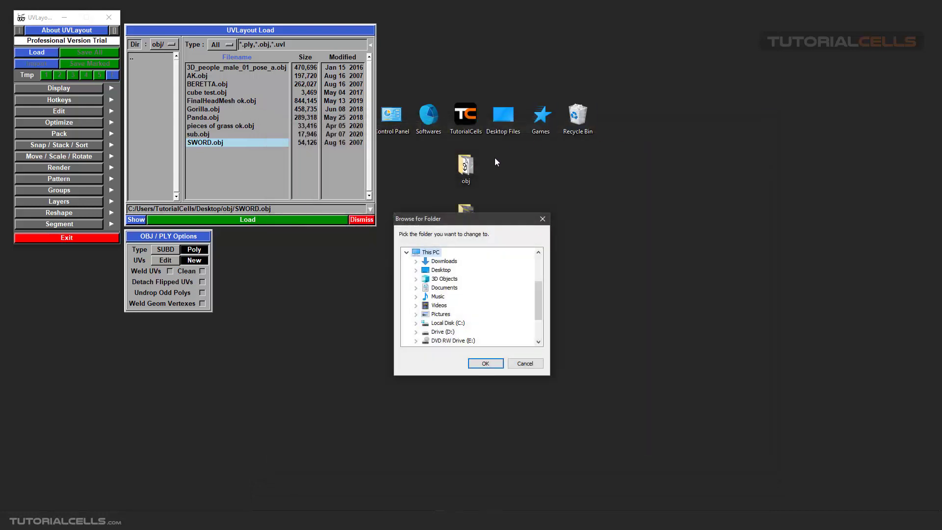
scroll(447, 321, "down", 1)
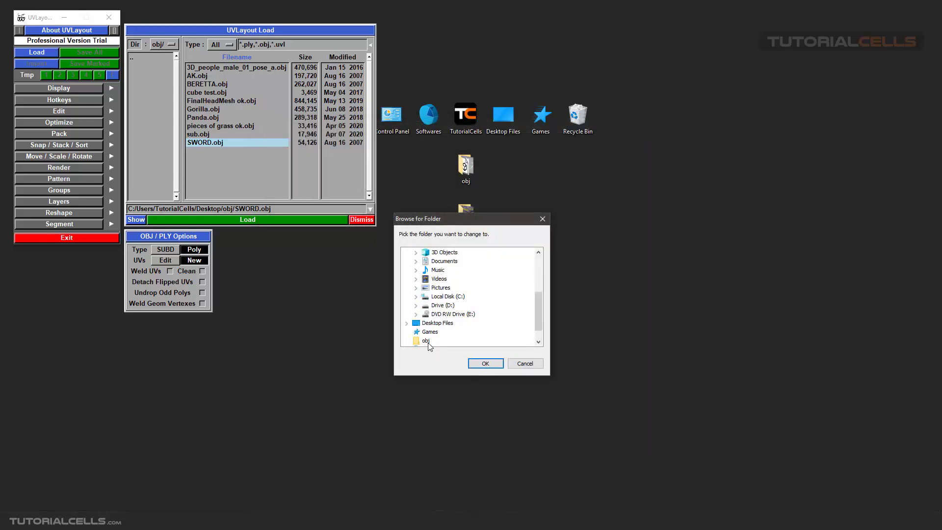
left_click(486, 364)
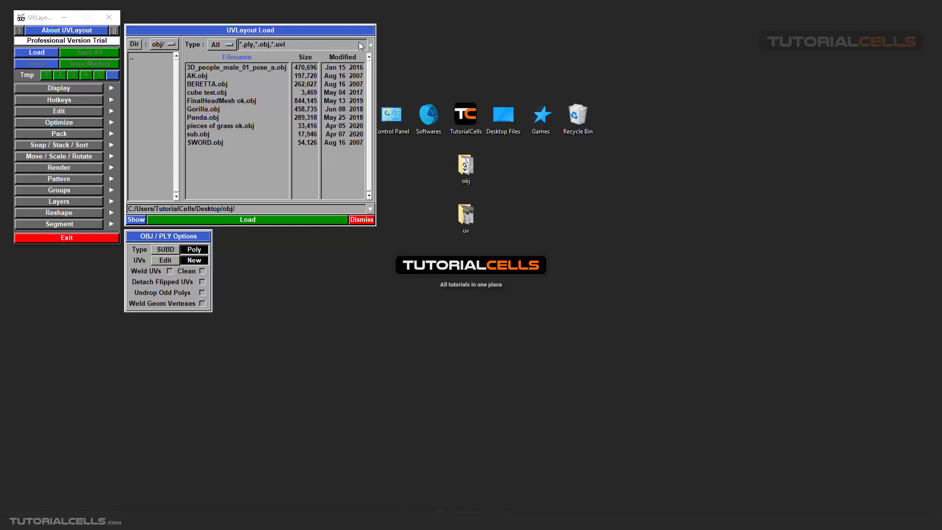
Step: Select SWORD.obj for loading, preview its 3D geometry from several angles, and close the preview
left_click(205, 144)
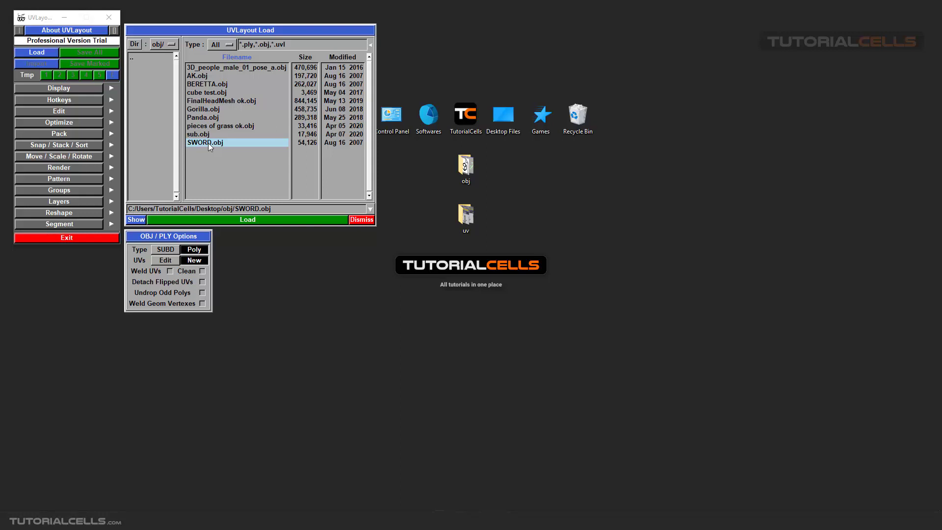
left_click(137, 220)
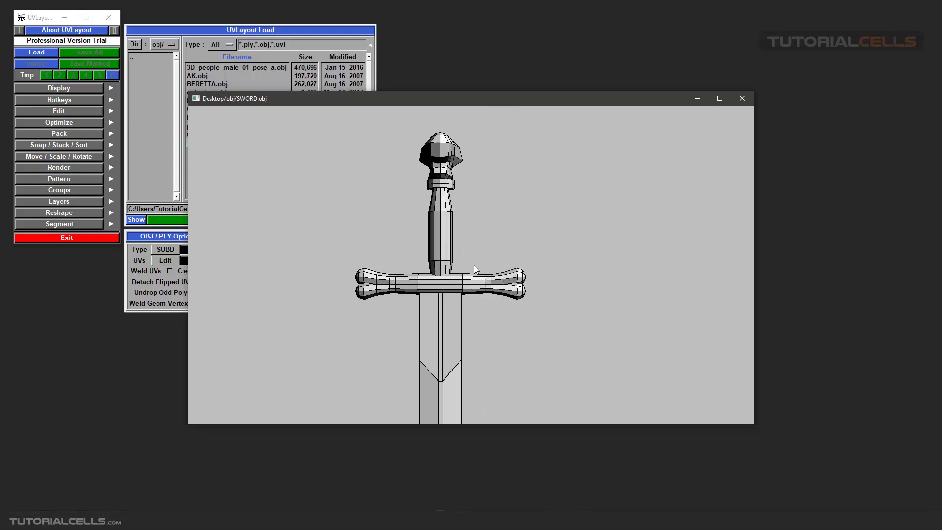
left_click_drag(474, 266, 711, 129)
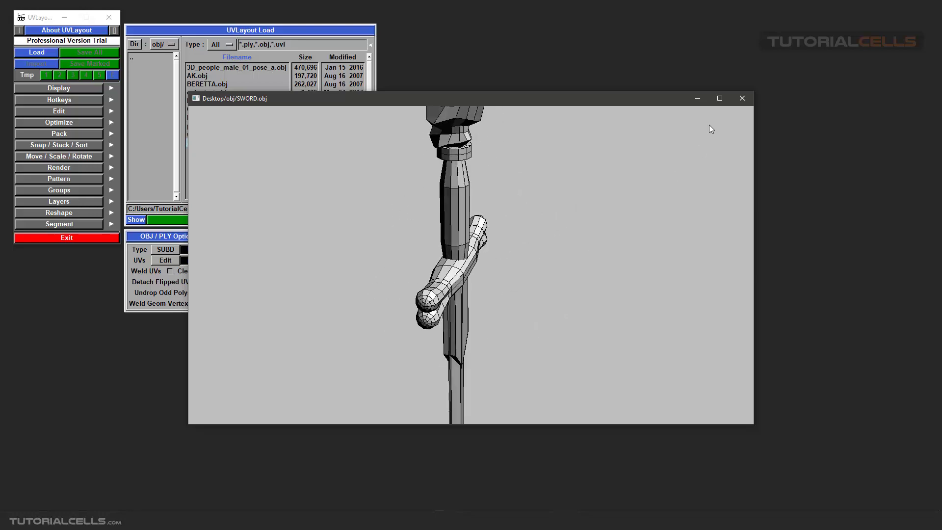
left_click(742, 99)
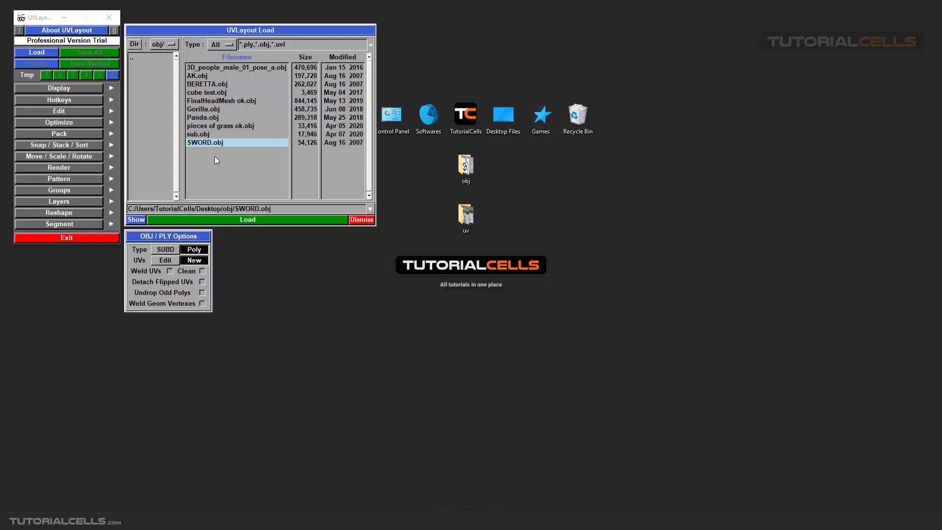
Step: Try the SUBD model type, return to Poly, and examine the subdivision level comparison picture in Photos
left_click(156, 250)
left_click(194, 250)
mouse_move(526, 502)
left_click(546, 466)
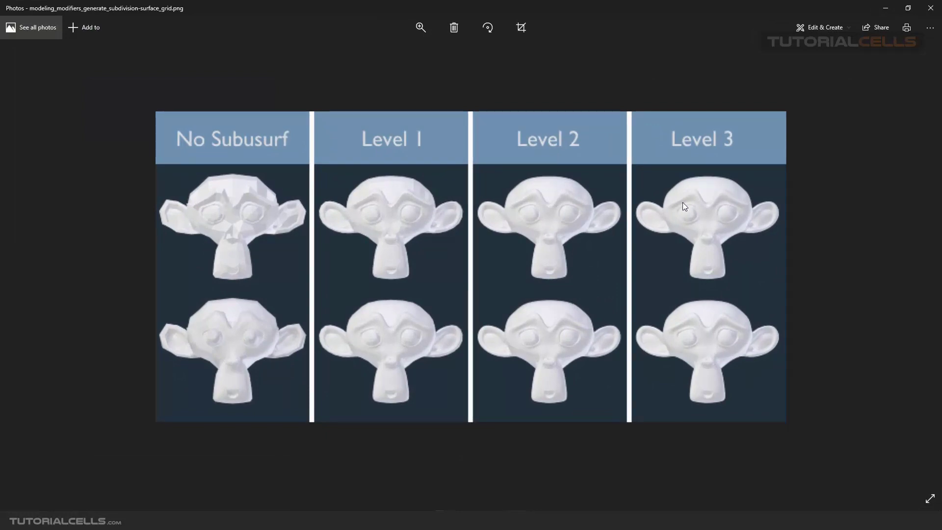
scroll(254, 196, "up", 1, "ctrl")
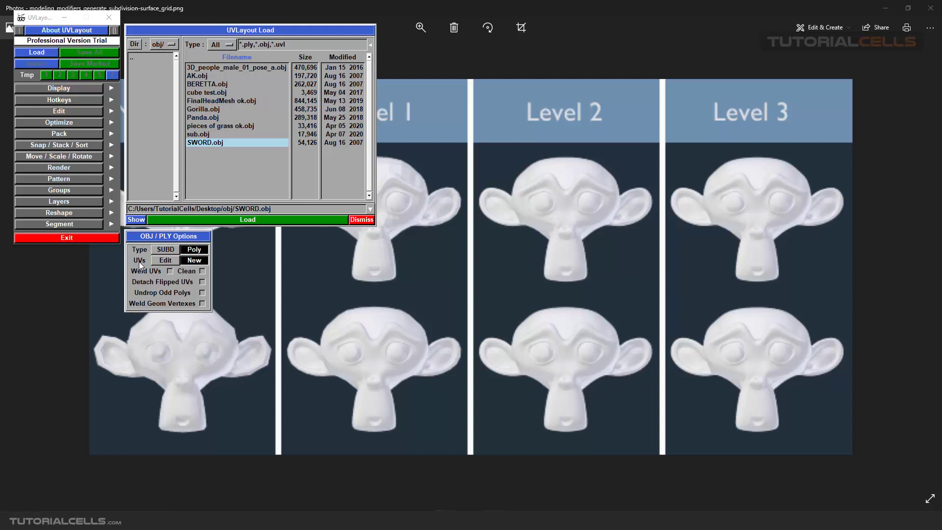
left_click(885, 8)
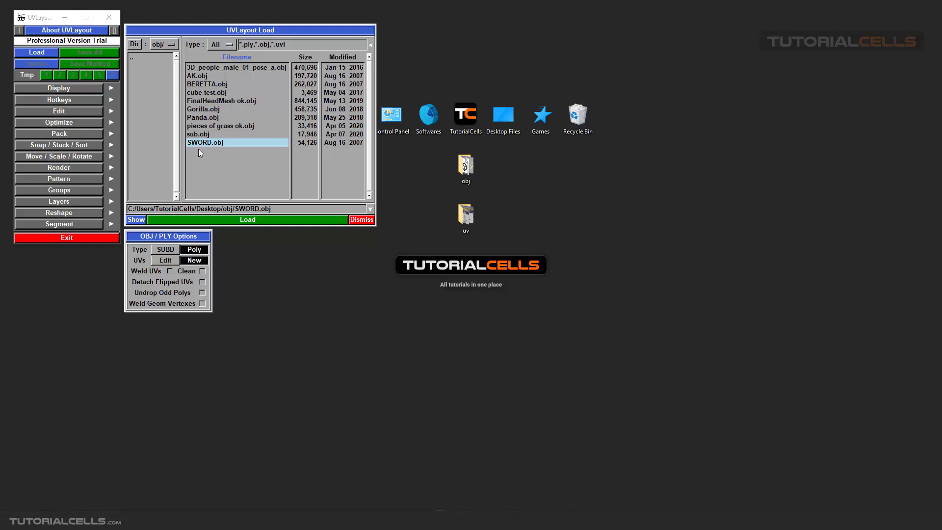
Step: Switch the UVs import option between Edit and New, leaving it on Edit
left_click(162, 261)
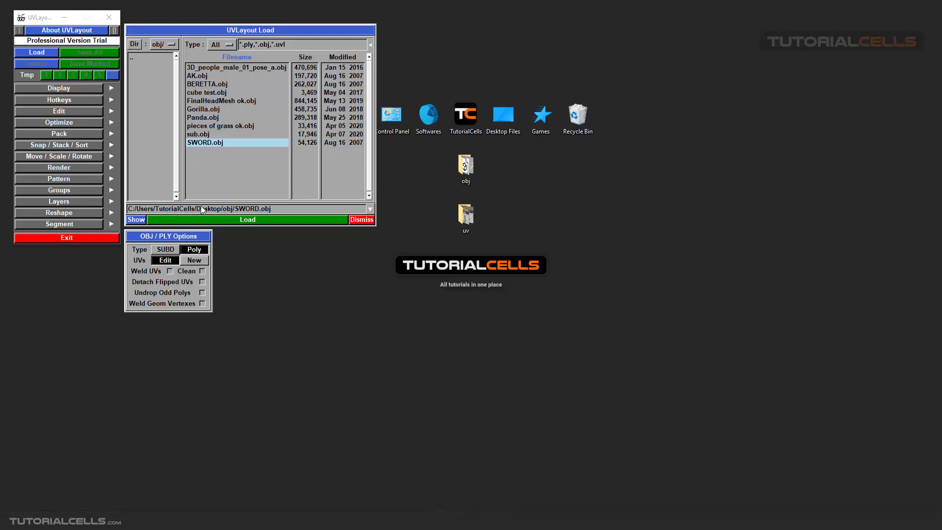
left_click(187, 262)
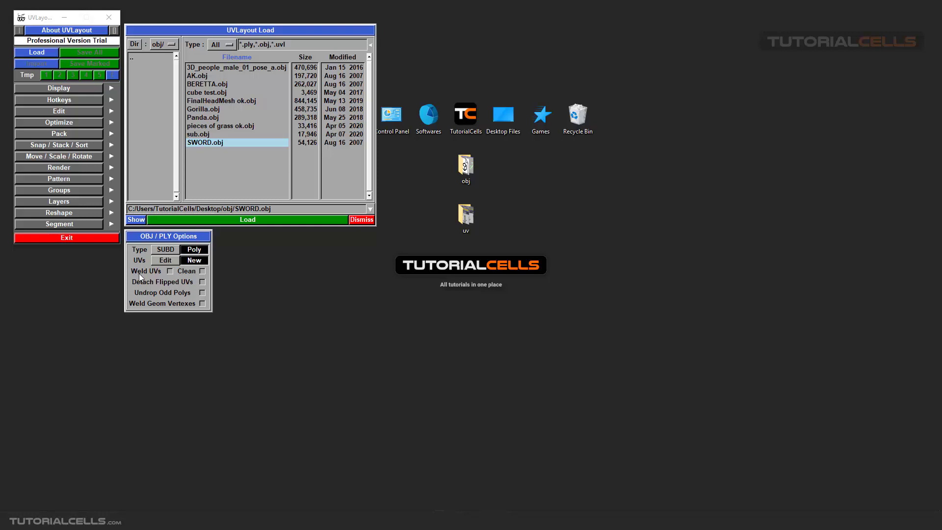
left_click(156, 262)
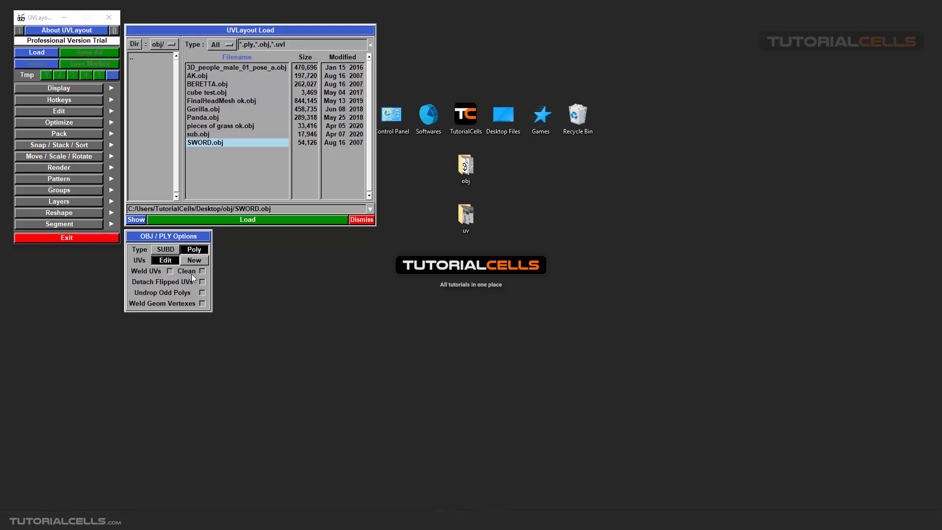
Step: View the illustration of manifold and non-manifold edges in Photos, then return to the load options
mouse_move(471, 520)
left_click(488, 469)
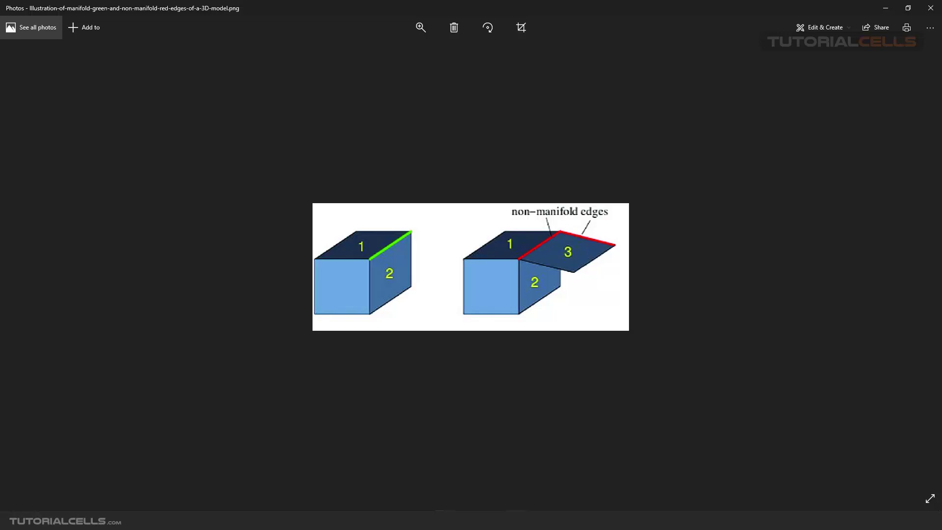
left_click(885, 8)
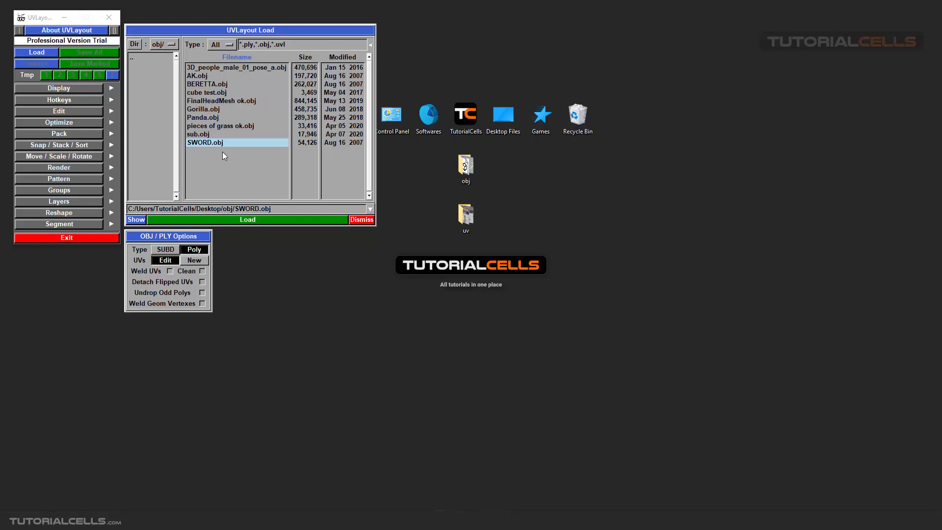
Step: Load SWORD.obj with the Edit UVs option, inspect the whole sword, and close its viewport
left_click(244, 222)
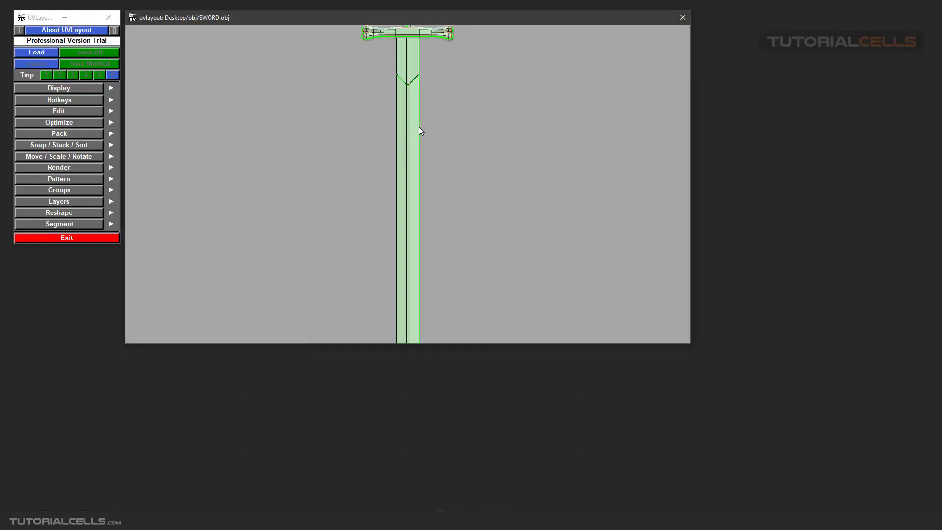
scroll(419, 126, "down", 5)
left_click_drag(399, 110, 425, 134)
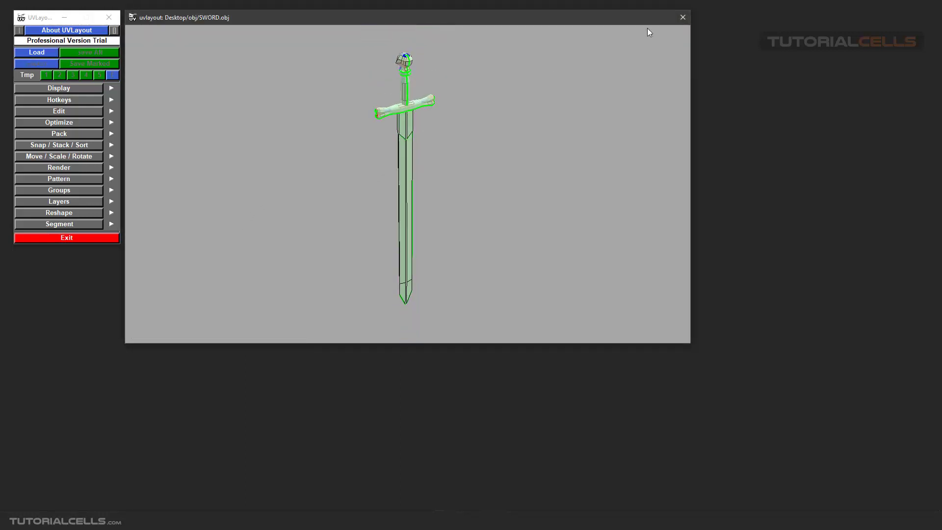
left_click(686, 17)
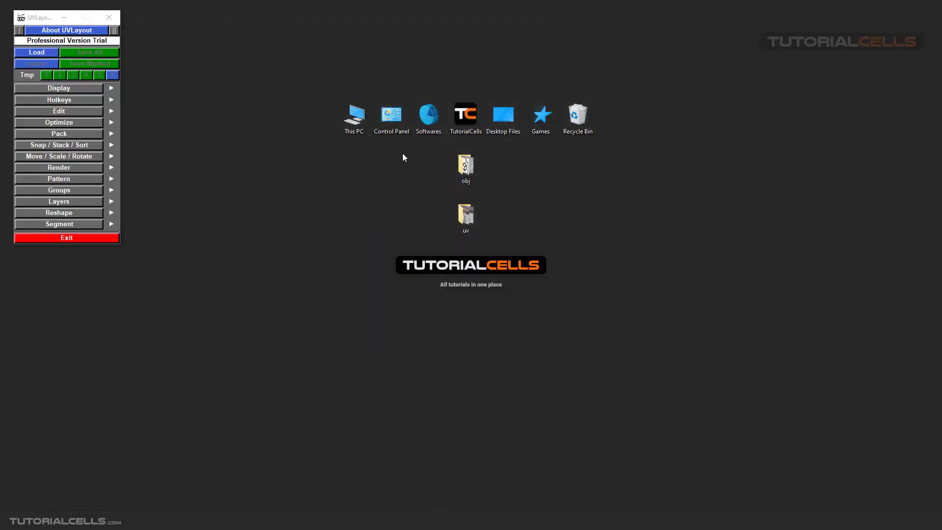
Step: Reload SWORD.obj as Poly with the UVs option set to New, and inspect the sword's handle and guard
left_click(47, 52)
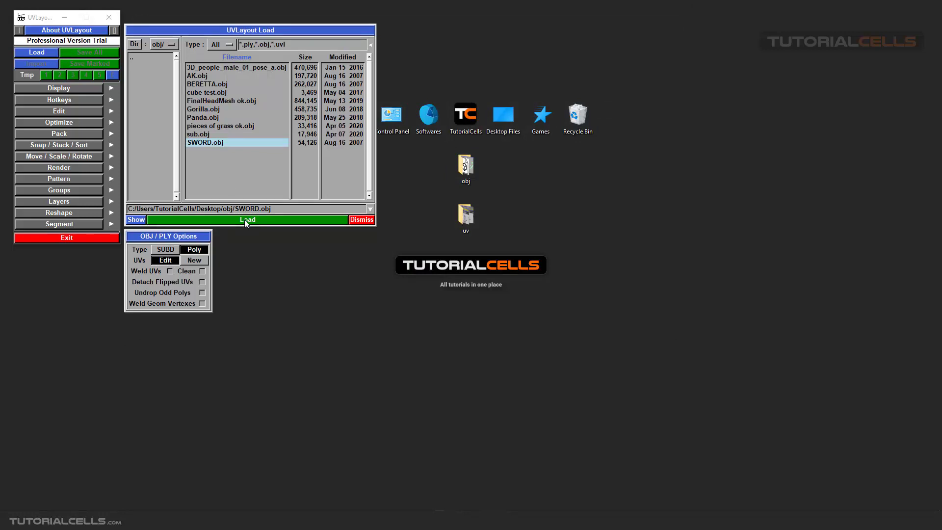
left_click(194, 261)
left_click(246, 219)
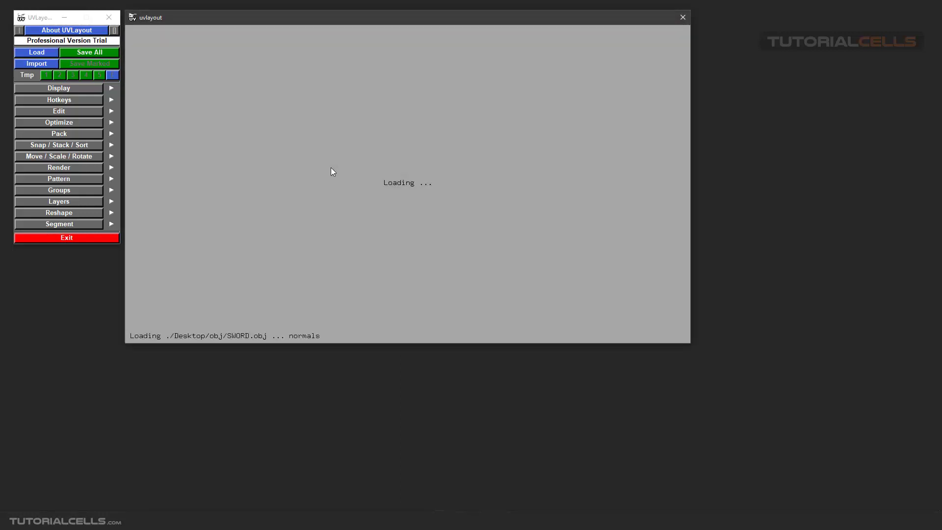
mouse_move(409, 104)
left_mouse_down()
mouse_move(419, 124)
mouse_move(366, 165)
mouse_move(446, 148)
mouse_move(362, 164)
mouse_move(429, 132)
mouse_move(445, 143)
mouse_move(450, 124)
mouse_move(341, 168)
mouse_move(458, 116)
mouse_move(452, 132)
mouse_move(334, 120)
mouse_move(465, 132)
mouse_move(452, 143)
mouse_move(403, 131)
mouse_move(411, 97)
mouse_move(420, 106)
left_mouse_up()
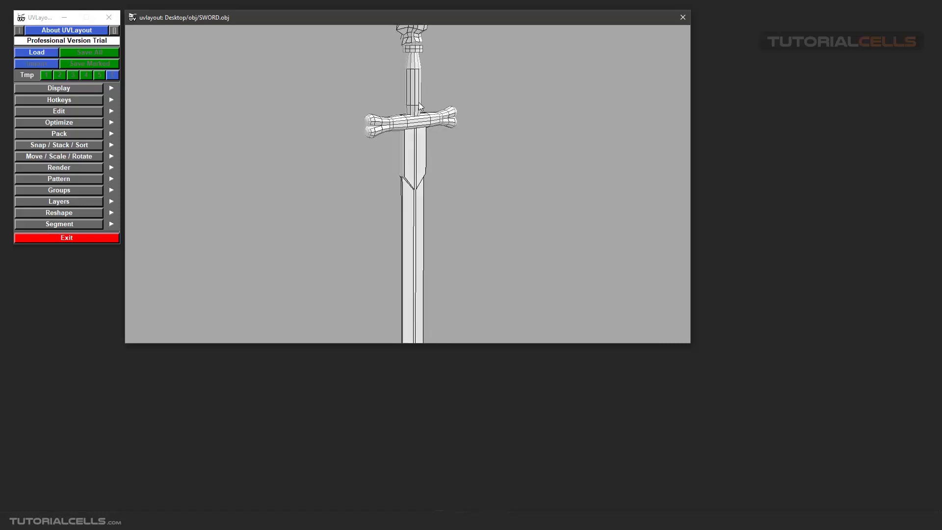
scroll(417, 104, "down", 3)
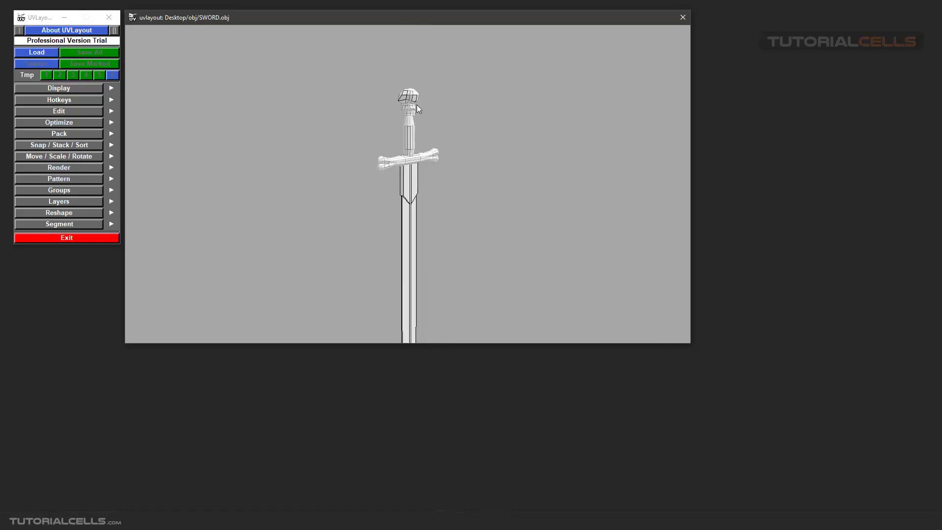
scroll(416, 104, "up", 3)
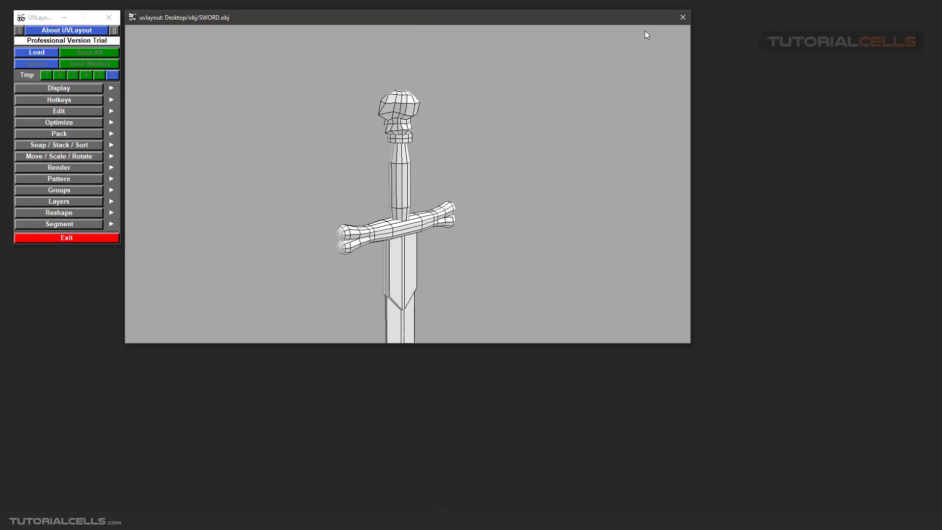